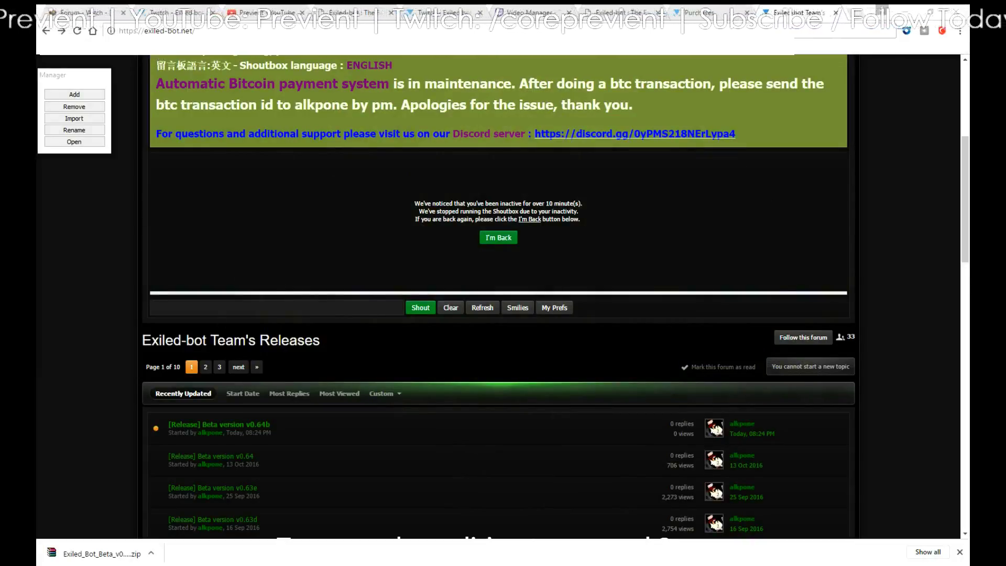
# - Edit the browser address to exiled-bot.net to load the Exiled Bot home page
pyautogui.click(157, 31)
pyautogui.moveTo(195, 30); pyautogui.dragTo(179, 31)
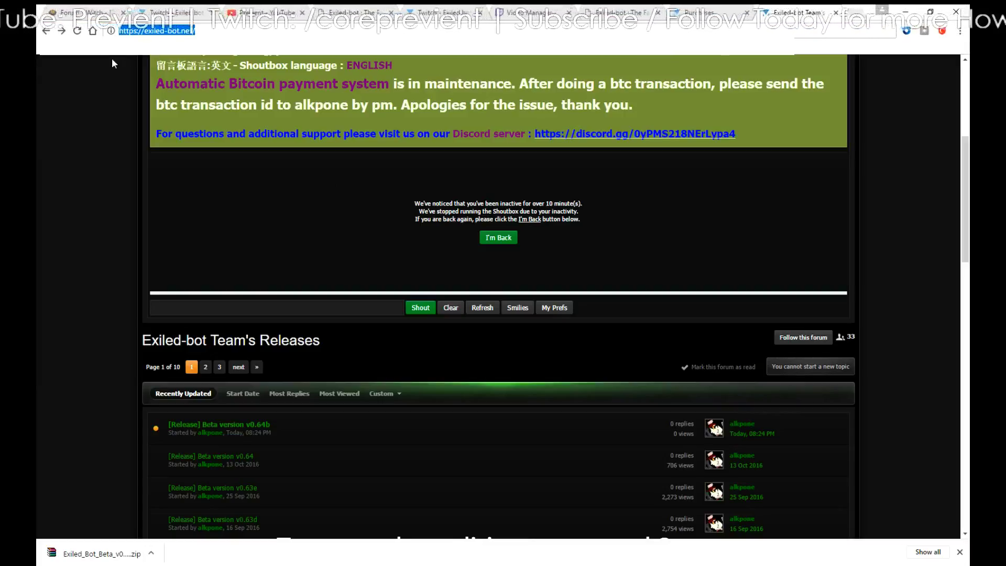
pyautogui.scroll(5, 251, 118)
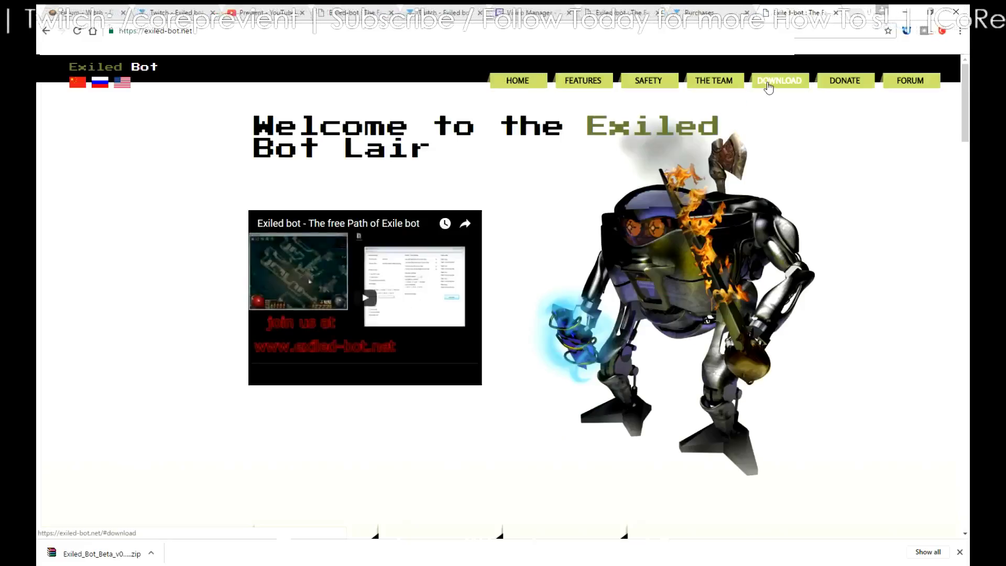
# - Go to the site's DOWNLOAD section and scroll to the Team's Releases topic list
pyautogui.click(768, 87)
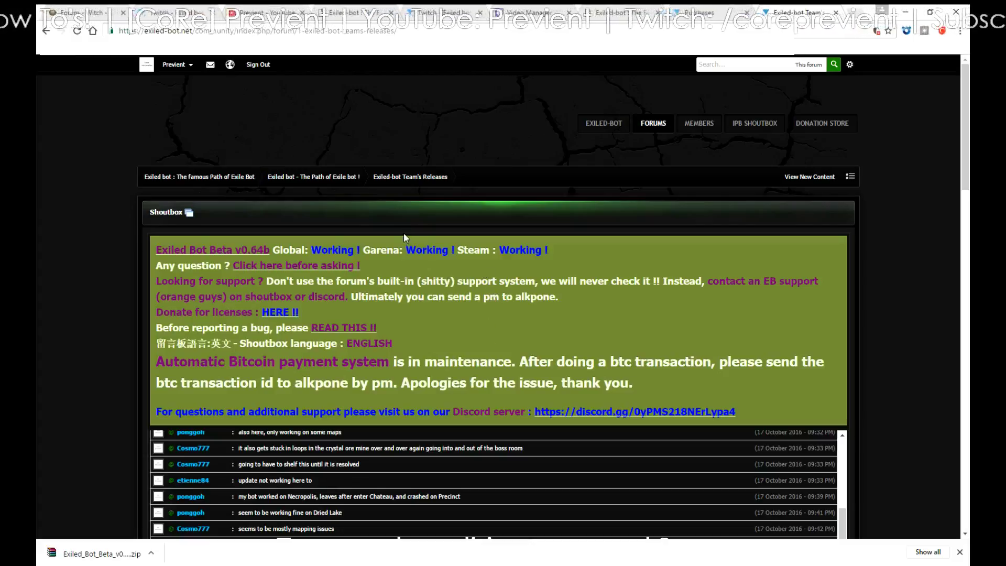
pyautogui.scroll(-7, 535, 200)
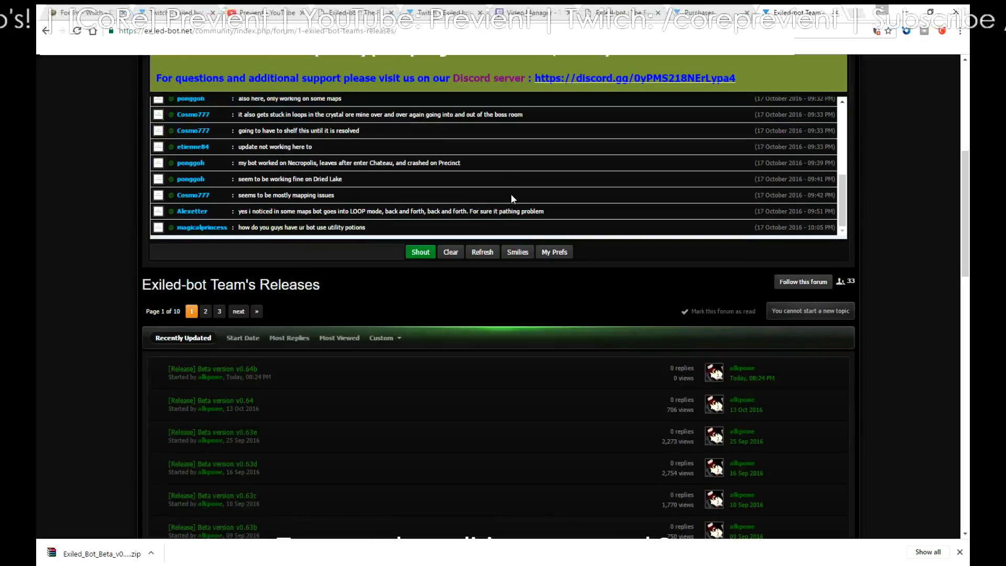
pyautogui.scroll(-1, 511, 194)
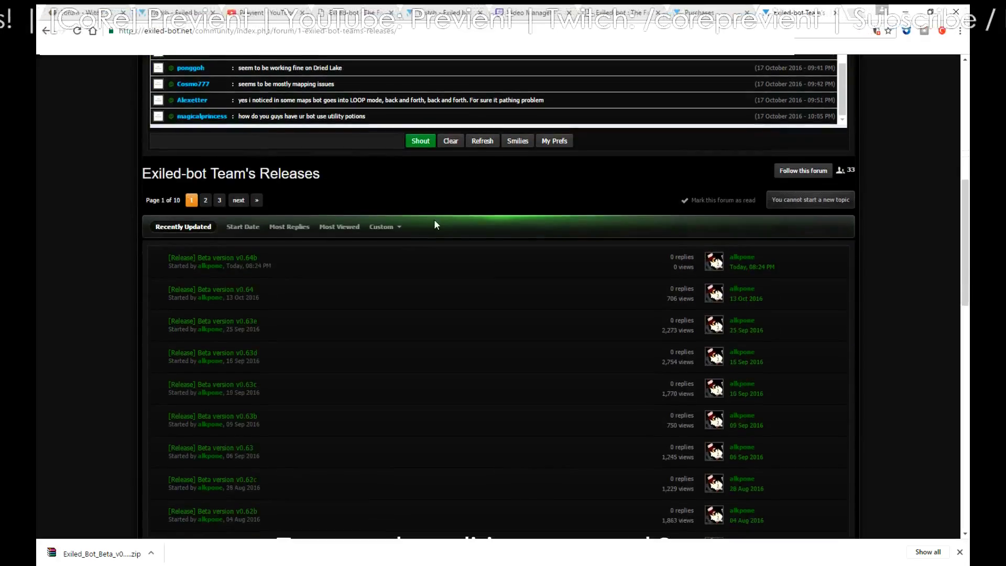
# - Open the Beta version v0.64b release topic and show its downloaded zip in File Explorer
pyautogui.click(237, 259)
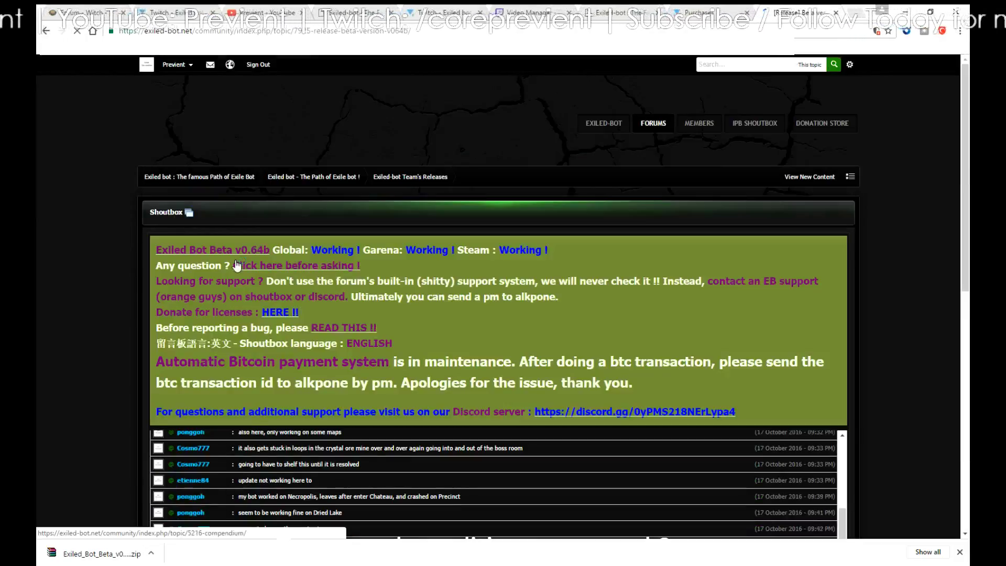
pyautogui.scroll(-6, 385, 320)
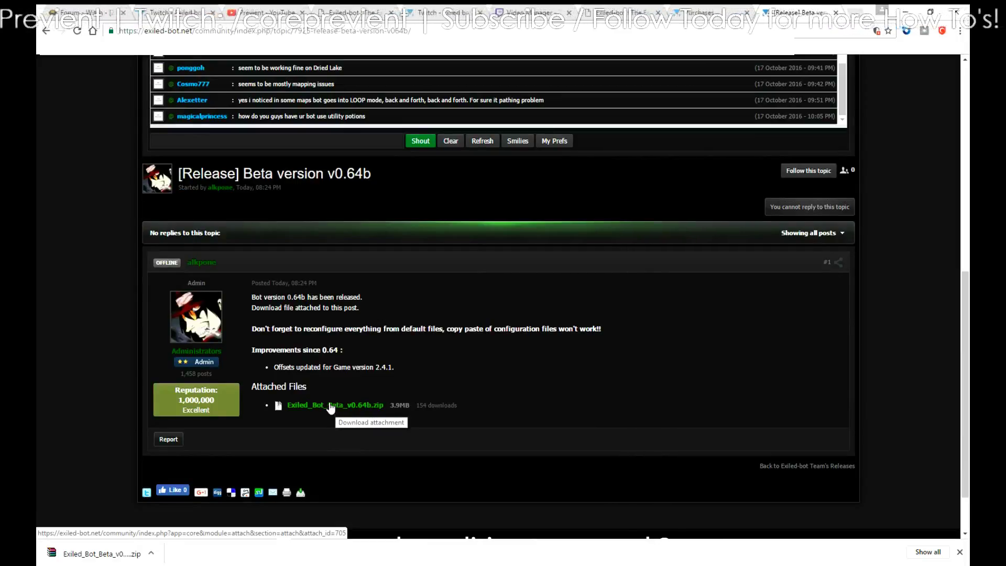
pyautogui.click(101, 557)
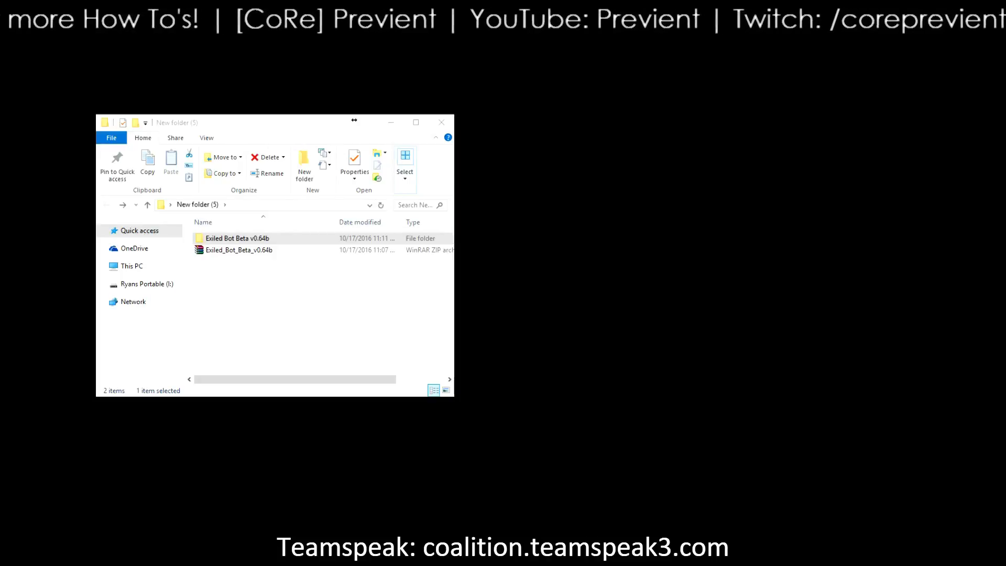
# - Extract Exiled_Bot_Beta_v0.64b.zip here and open the Exiled Bot Beta v0.64b folder
pyautogui.rightClick(229, 243)
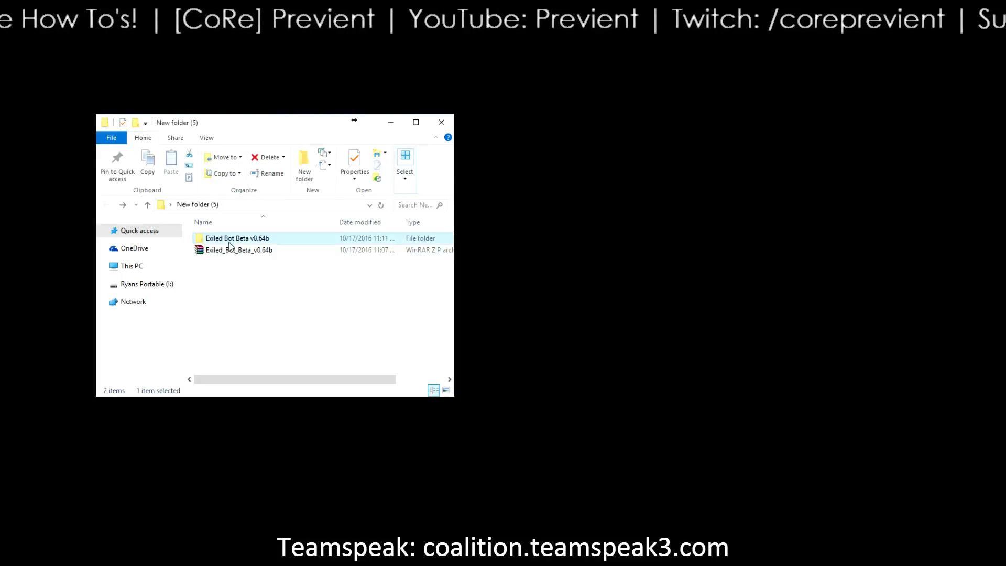
pyautogui.click(212, 263)
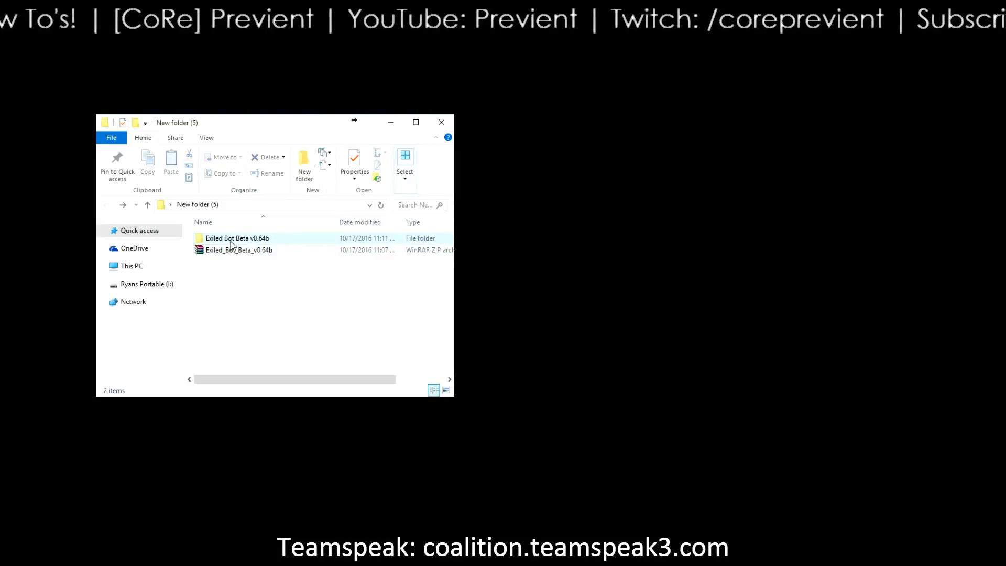
pyautogui.click(230, 252)
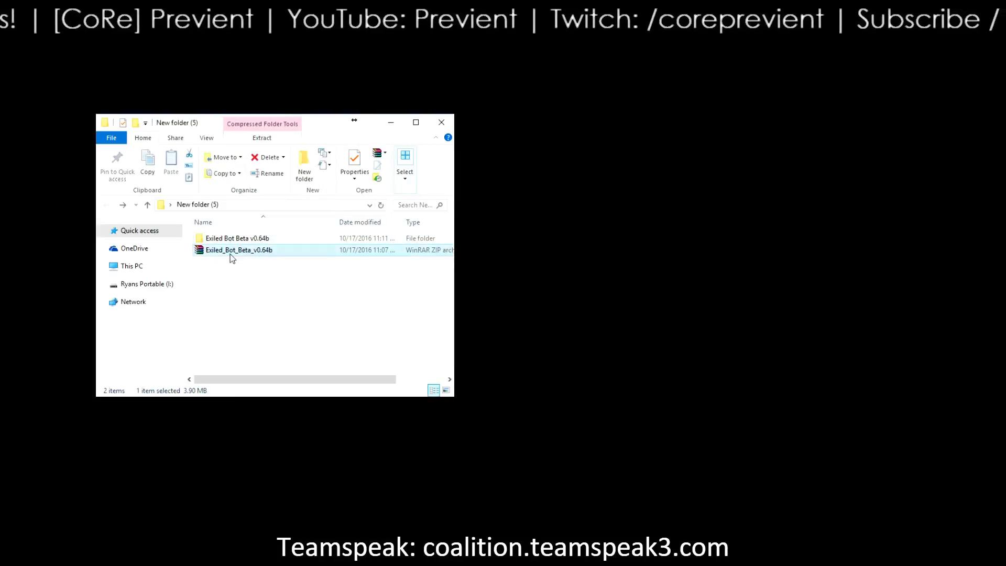
pyautogui.rightClick(232, 257)
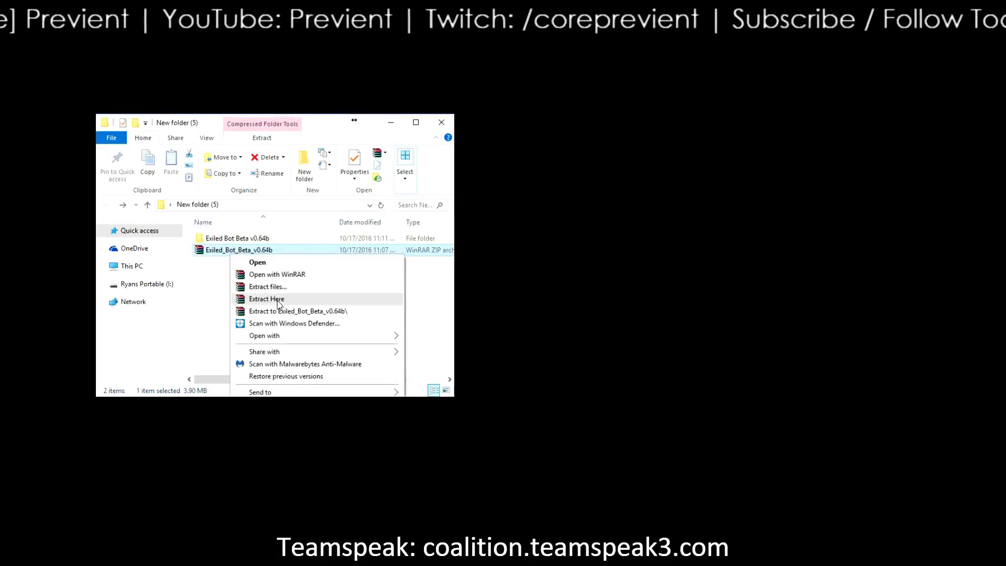
pyautogui.click(218, 241)
pyautogui.doubleClick(218, 241)
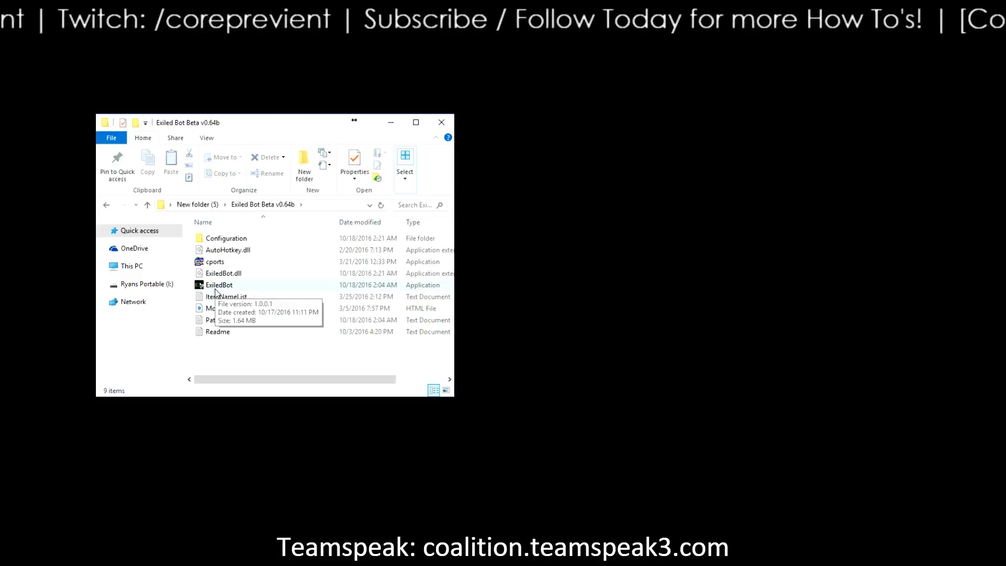
# - Launch ExiledBot with administrator rights from the extracted folder
pyautogui.rightClick(215, 290)
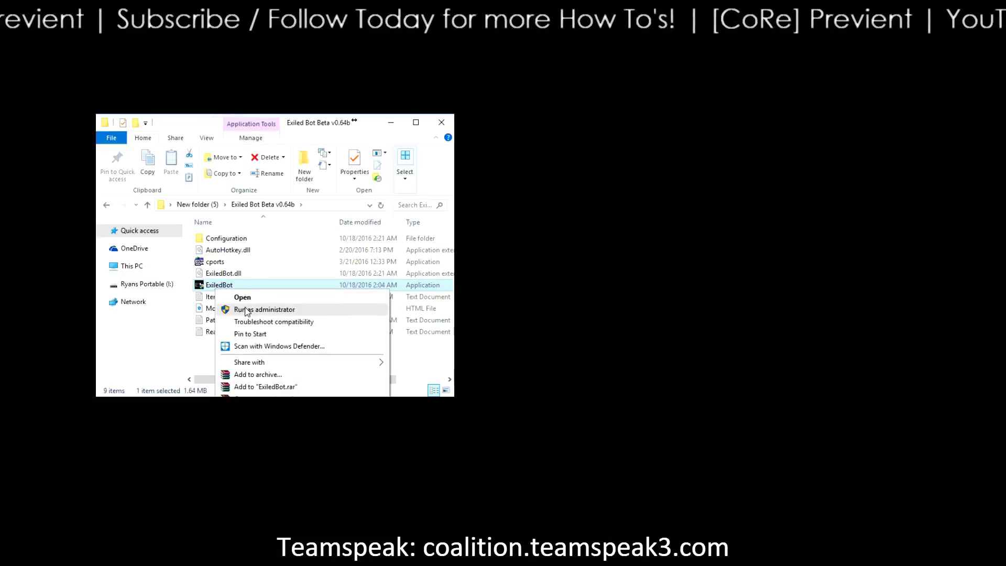
pyautogui.click(246, 310)
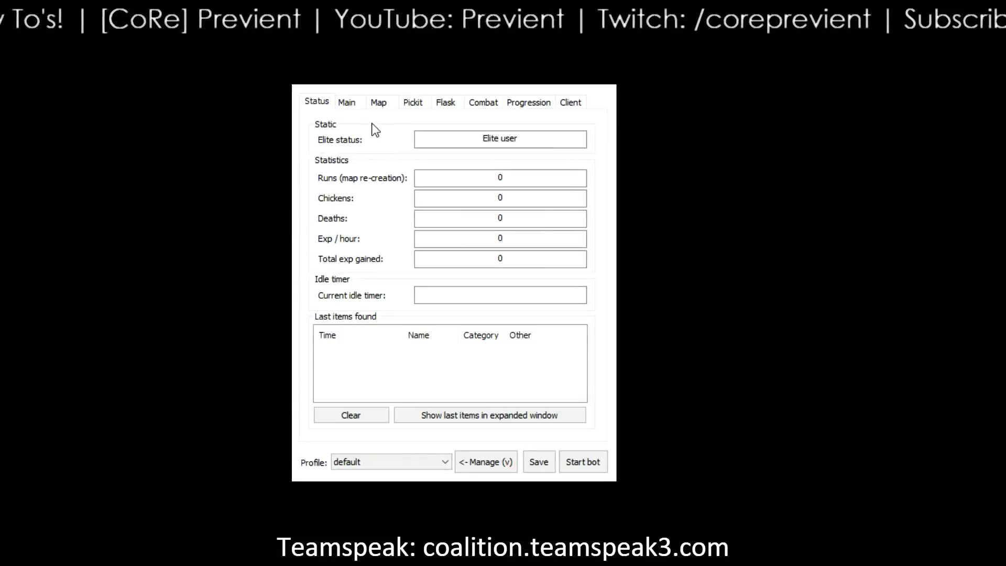
# - Highlight, then deselect, the 'Elite user' status text on the Status tab
pyautogui.click(472, 134)
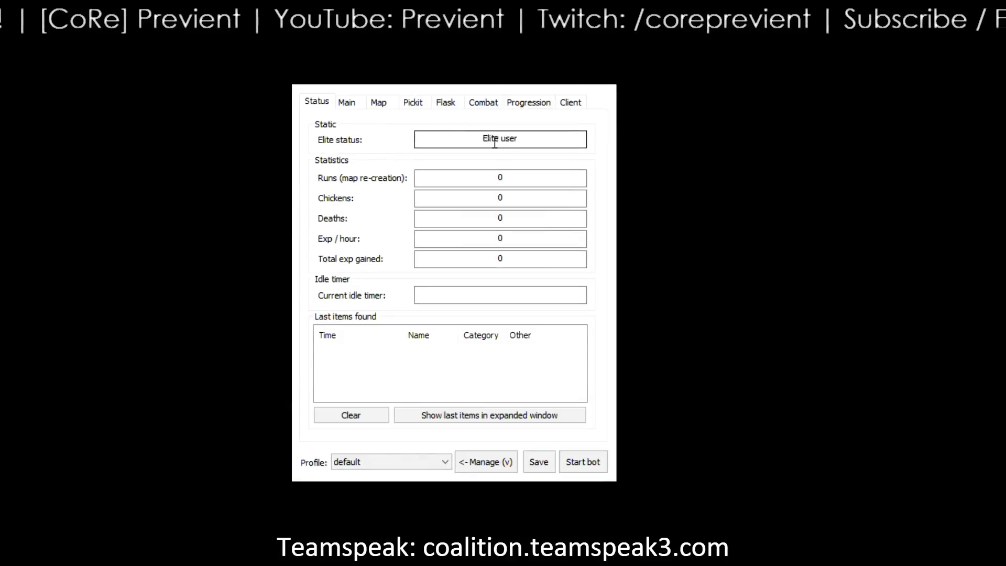
pyautogui.moveTo(472, 134); pyautogui.dragTo(531, 142)
pyautogui.press('Left')
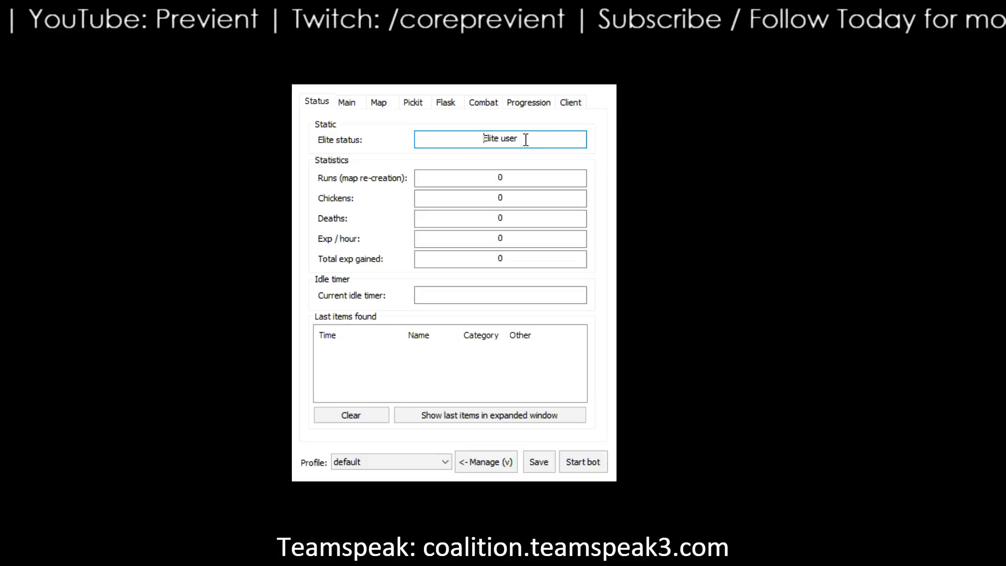
# - Set the Path of Exile version to Steam in the Main settings and view the Map settings
pyautogui.click(350, 102)
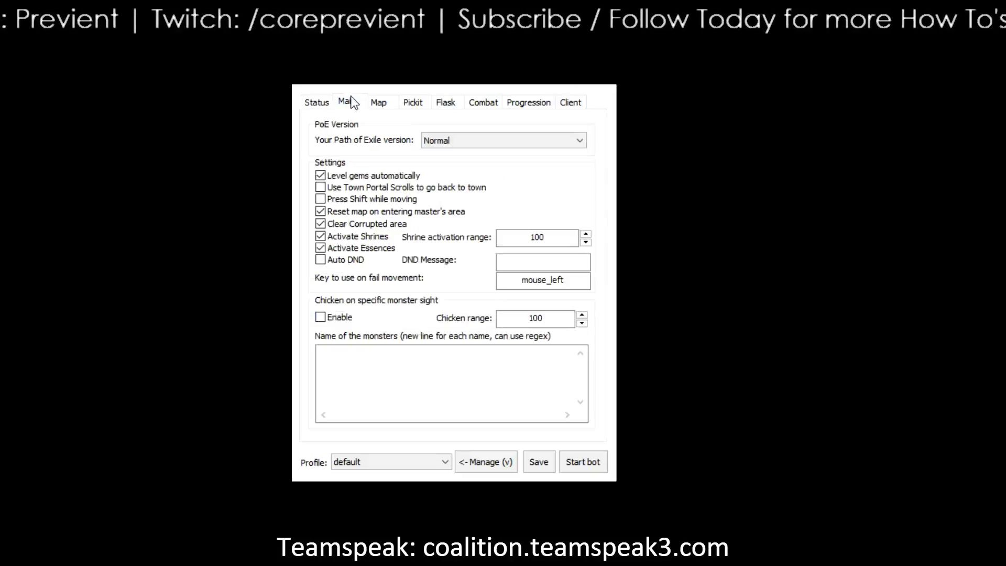
pyautogui.click(430, 137)
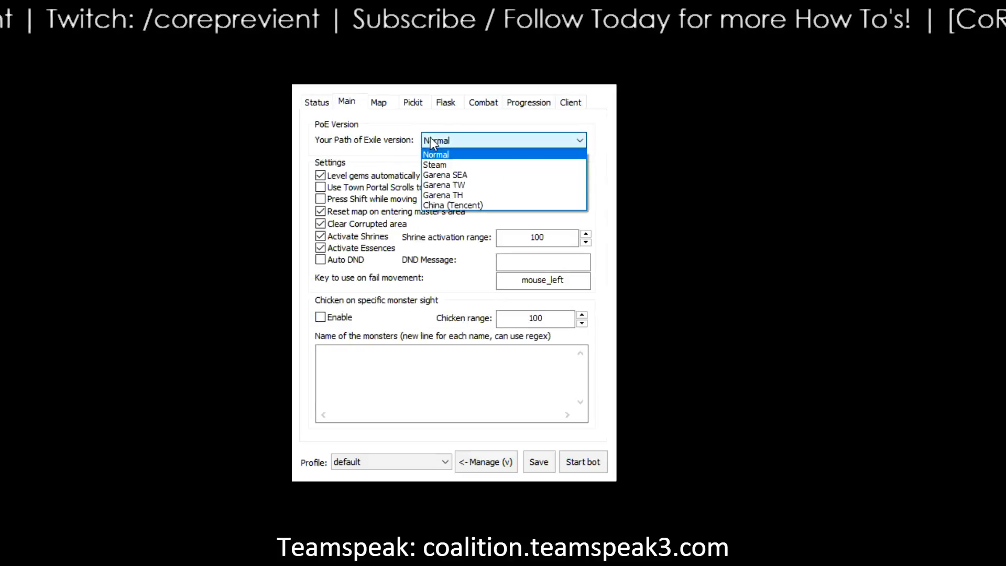
pyautogui.click(426, 162)
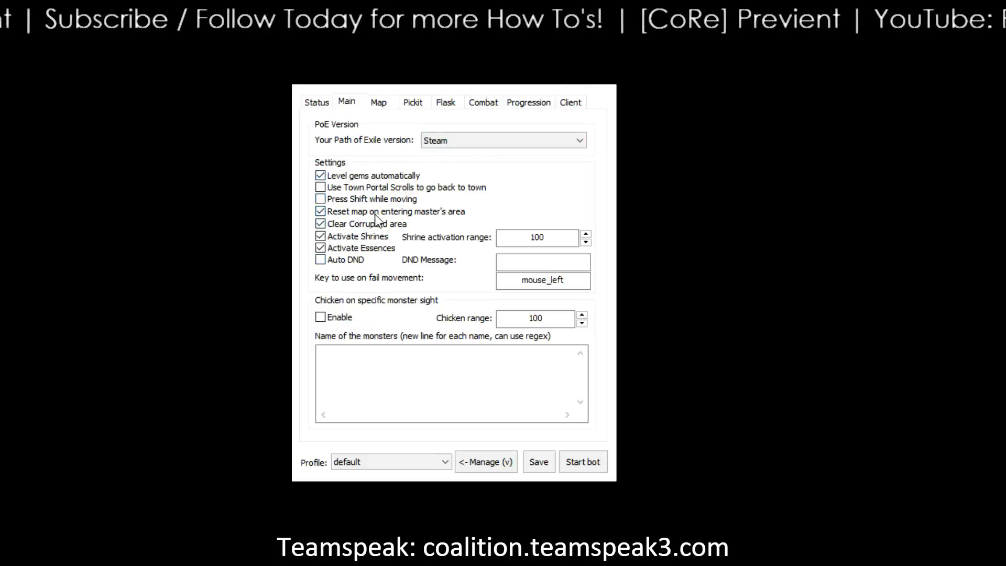
pyautogui.moveTo(344, 321)
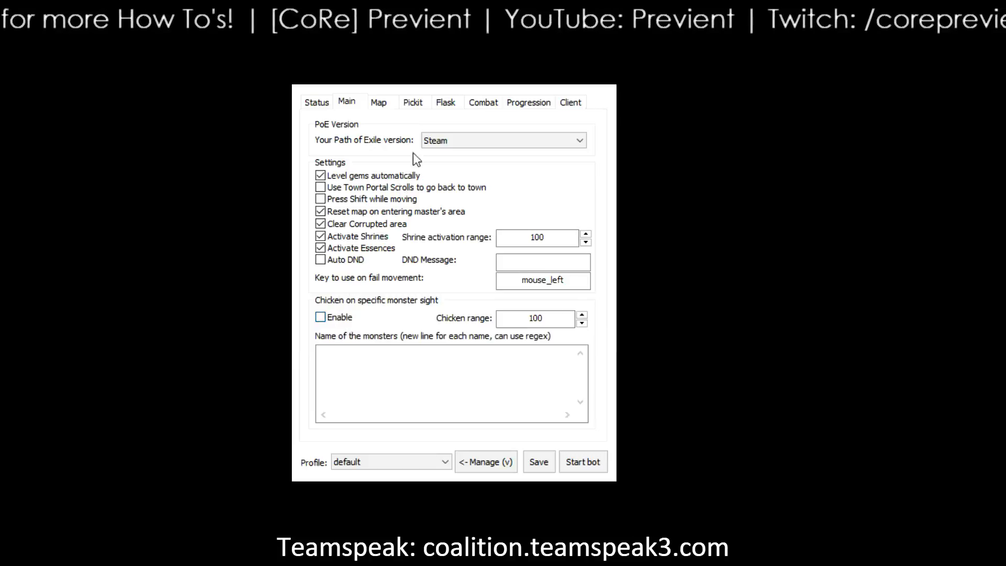
pyautogui.click(377, 105)
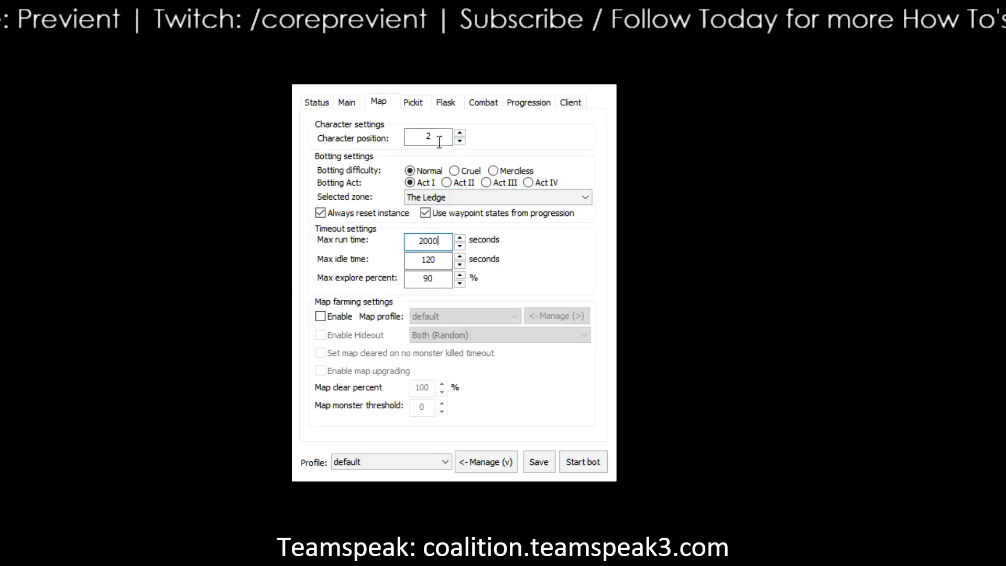
# - Show the Pickit settings with the jpick_forcesell rule file in the editor
pyautogui.click(426, 100)
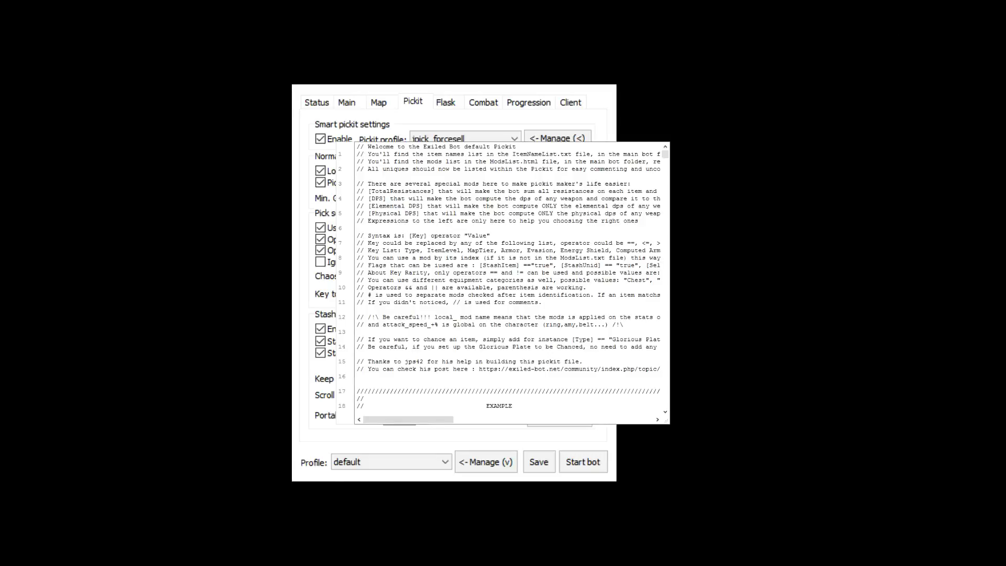
# - Scroll to the EXAMPLE section and select the rare gloves sell rule to copy it
pyautogui.click(478, 198)
pyautogui.scroll(-7, 478, 198)
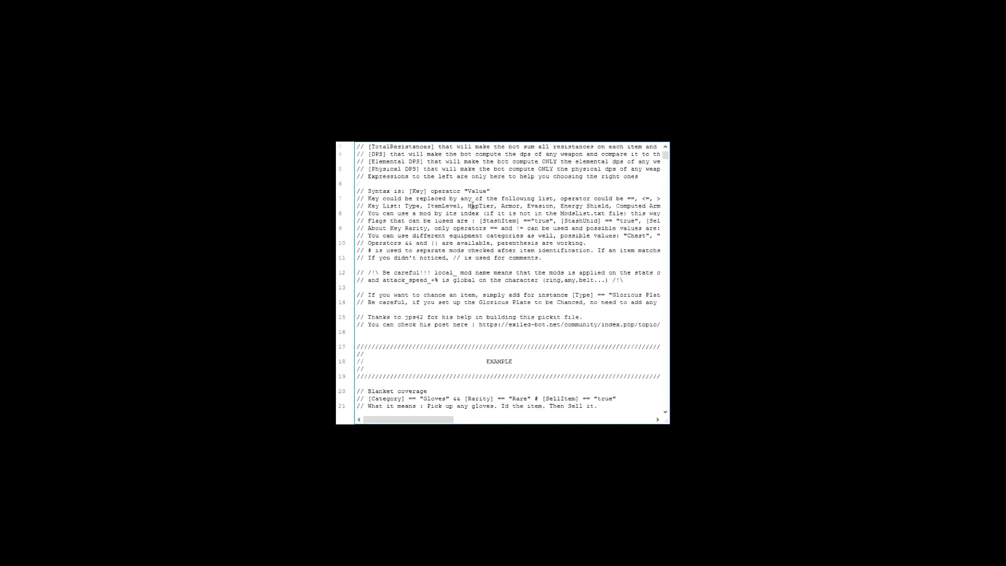
pyautogui.scroll(-2, 482, 238)
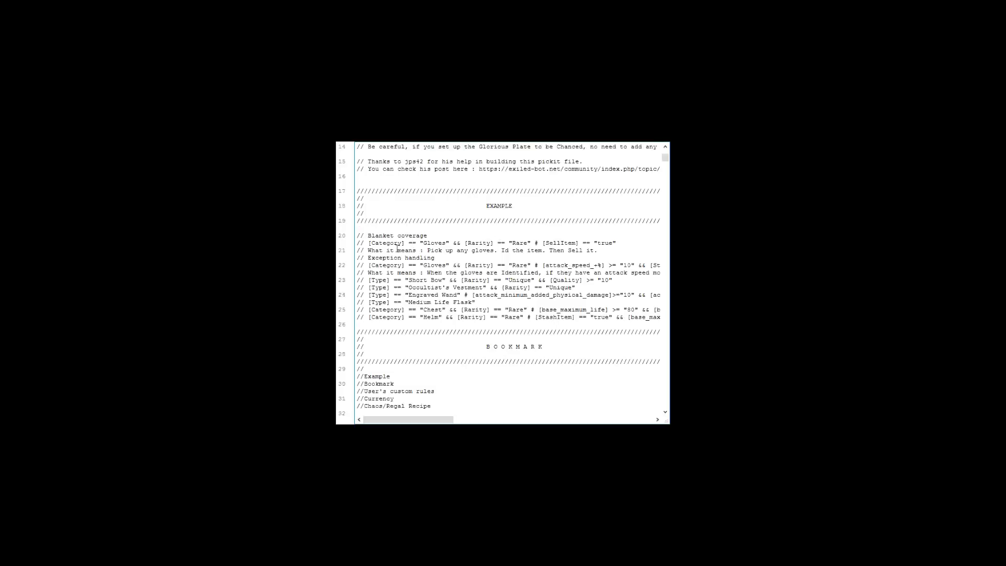
pyautogui.moveTo(368, 243); pyautogui.dragTo(624, 245)
pyautogui.hotkey('ctrl', 'c')
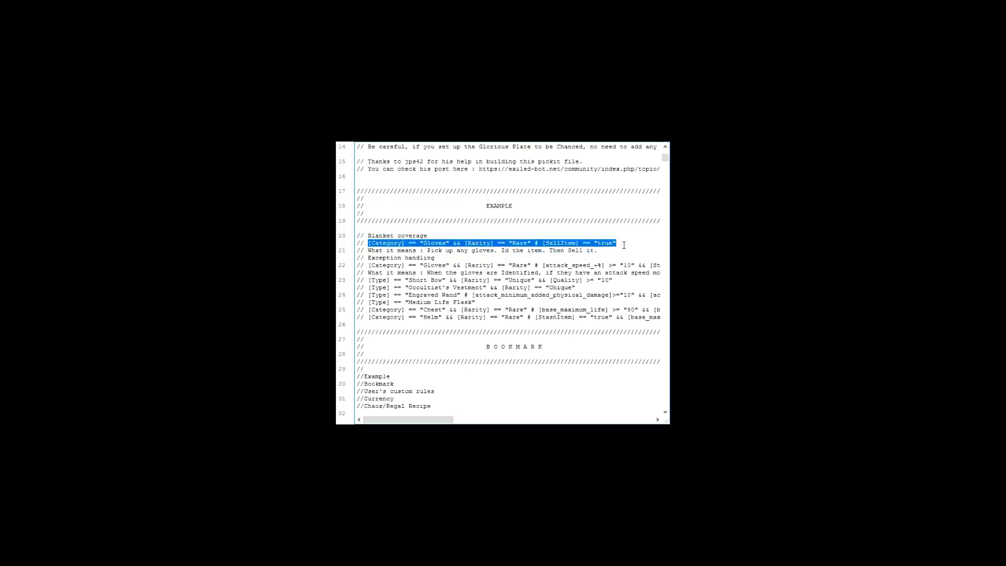
# - Scroll down to the User's custom rules section below the Iron Ring entry
pyautogui.scroll(-15, 624, 245)
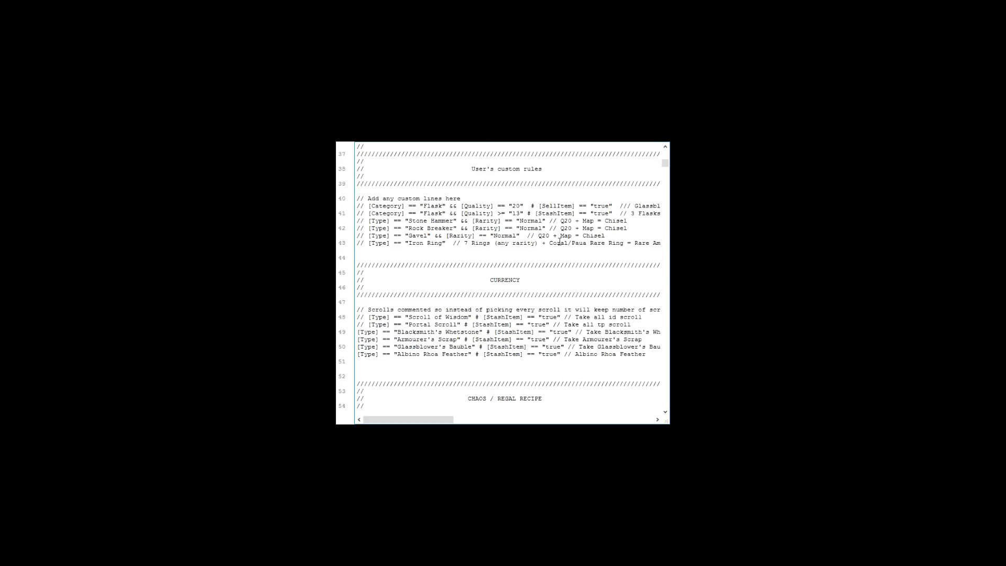
pyautogui.scroll(-7, 559, 241)
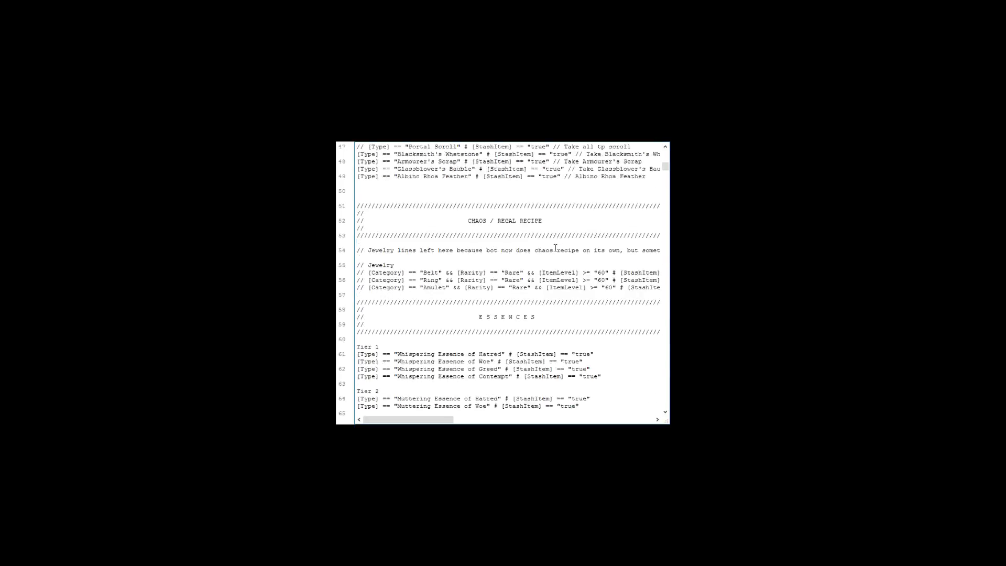
pyautogui.scroll(-11, 555, 248)
pyautogui.scroll(5, 552, 235)
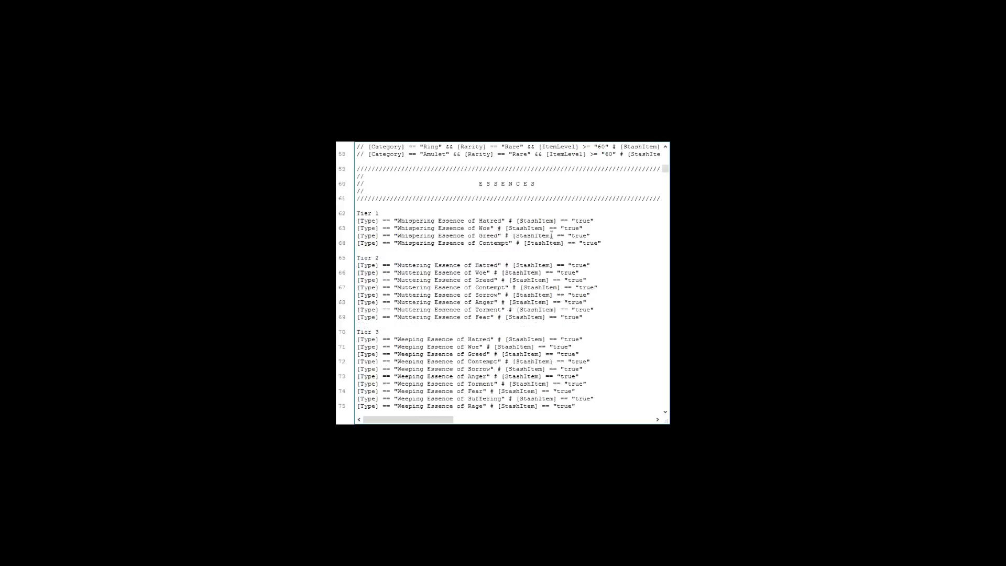
pyautogui.scroll(10, 551, 235)
pyautogui.scroll(7, 552, 234)
pyautogui.scroll(-1, 552, 235)
# - Paste [Category] == "Gloves" && [Rarity] == "Rare" # [SellItem] == "true" on a new line below line 43
pyautogui.click(544, 339)
pyautogui.press('Return')
pyautogui.press('Return')
pyautogui.press('Return')
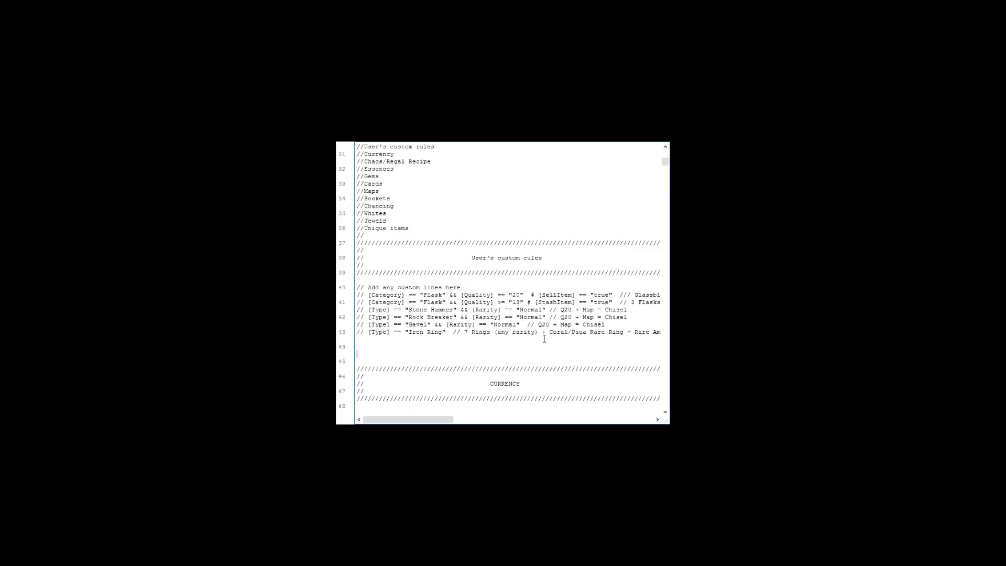
pyautogui.hotkey('ctrl', 'v')
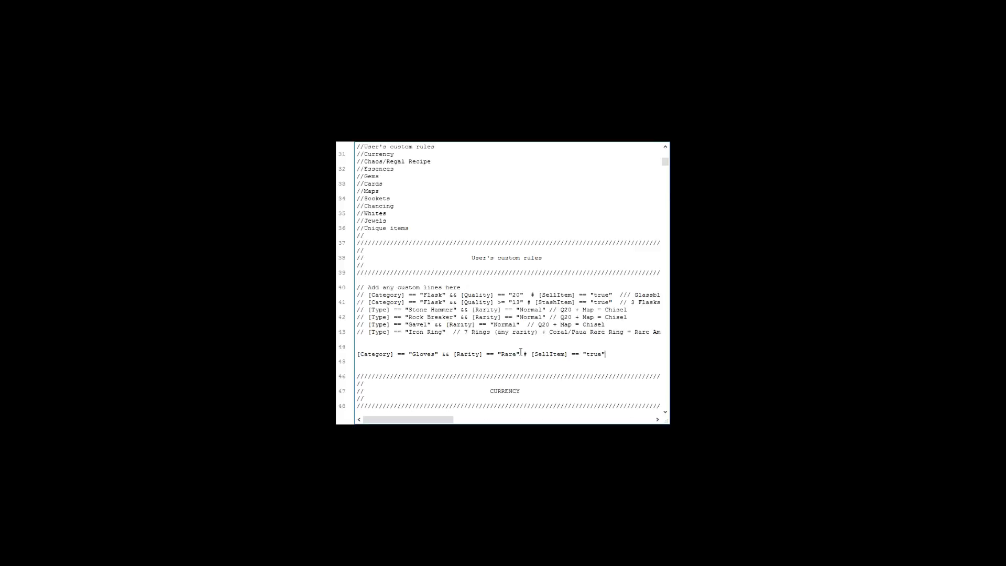
pyautogui.doubleClick(427, 354)
pyautogui.click(460, 355)
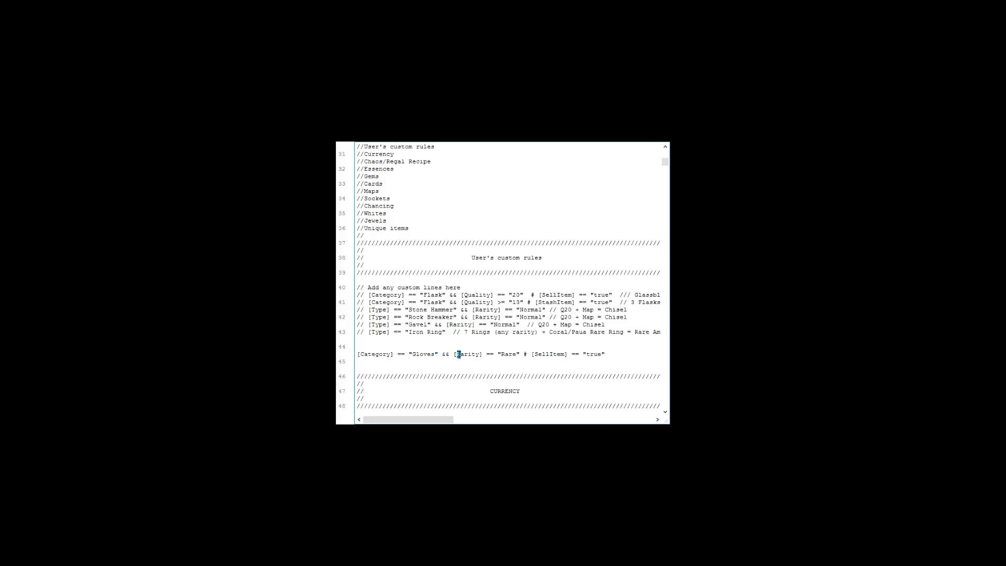